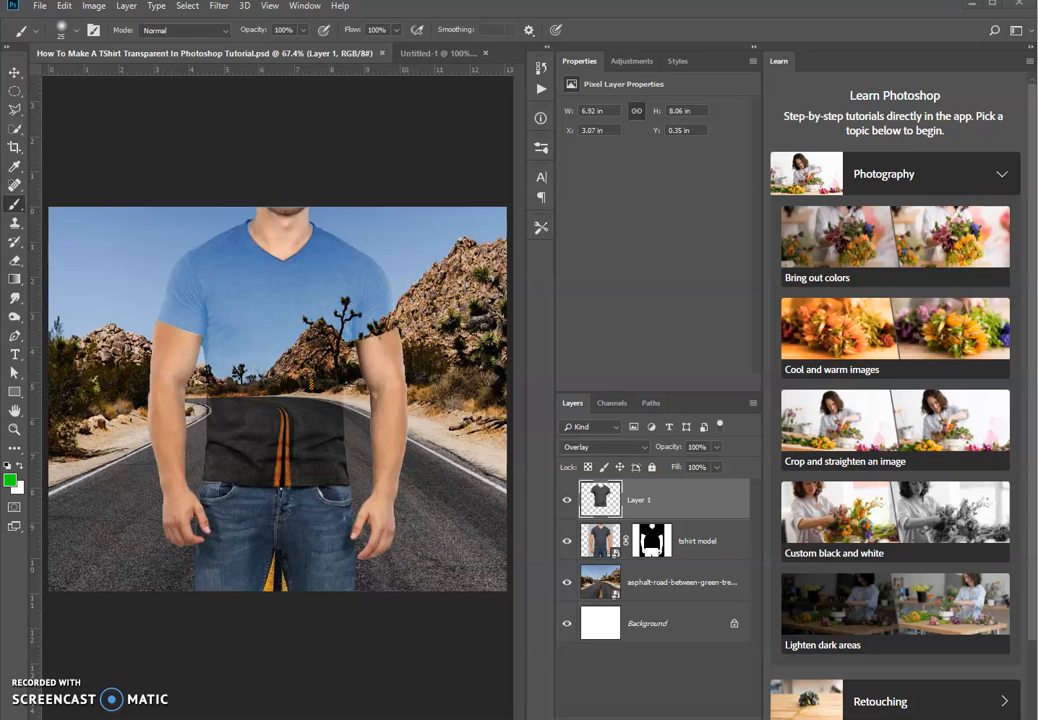
- Place the tshirt model image from Downloads into the Untitled-1 document and scale it up to about 8.97 × 11.29 in over the road
{"action": "left_click", "coordinate": [443, 52]}
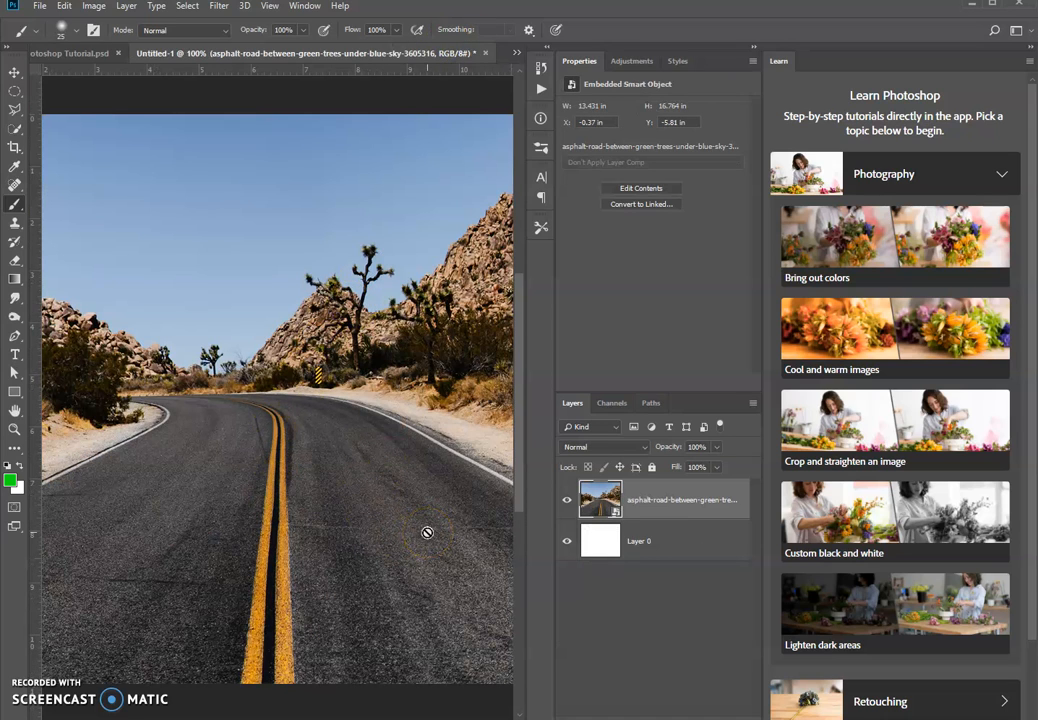
{"action": "key", "text": "ctrl+minus"}
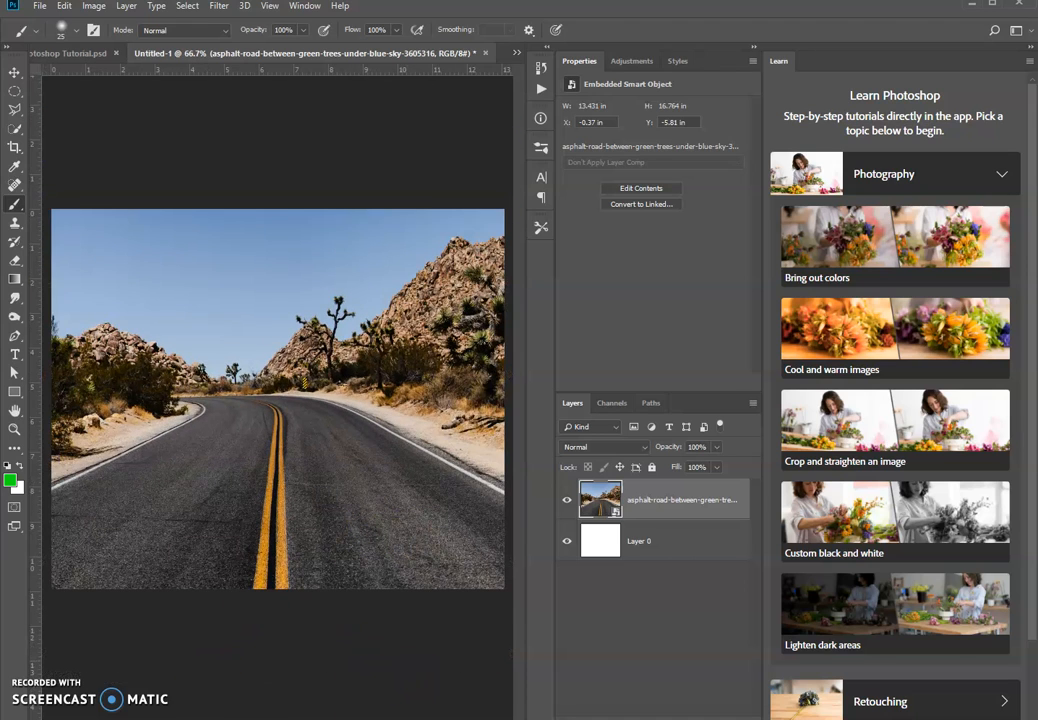
{"action": "mouse_move", "coordinate": [148, 718]}
{"action": "left_click", "coordinate": [138, 692]}
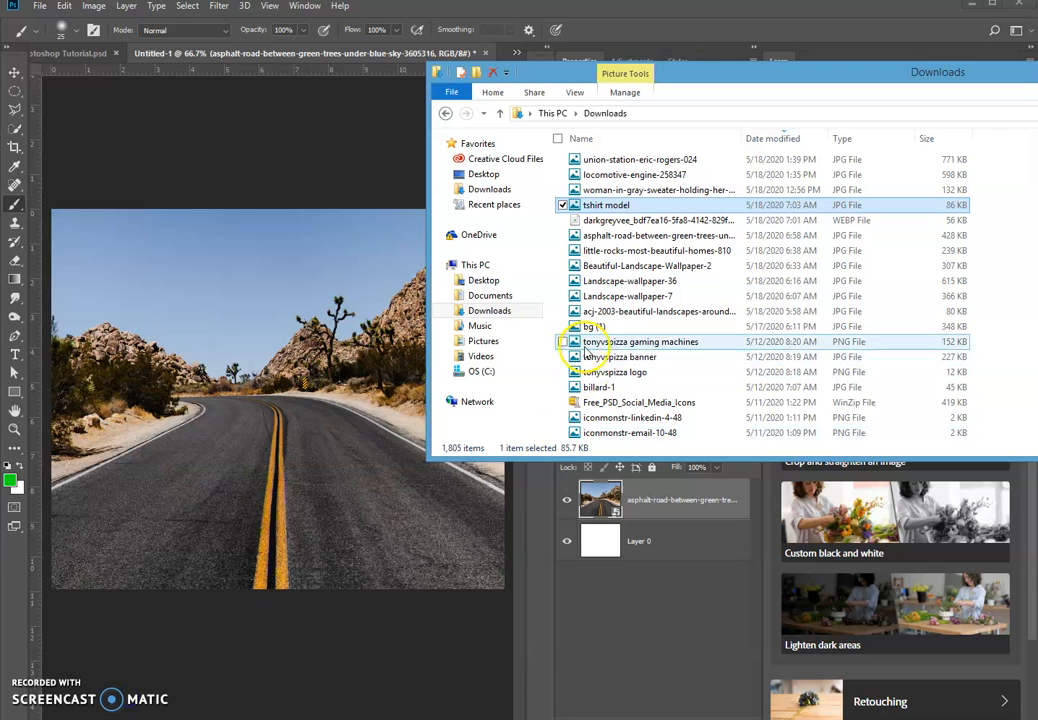
{"action": "left_click_drag", "start_coordinate": [560, 205], "coordinate": [298, 412]}
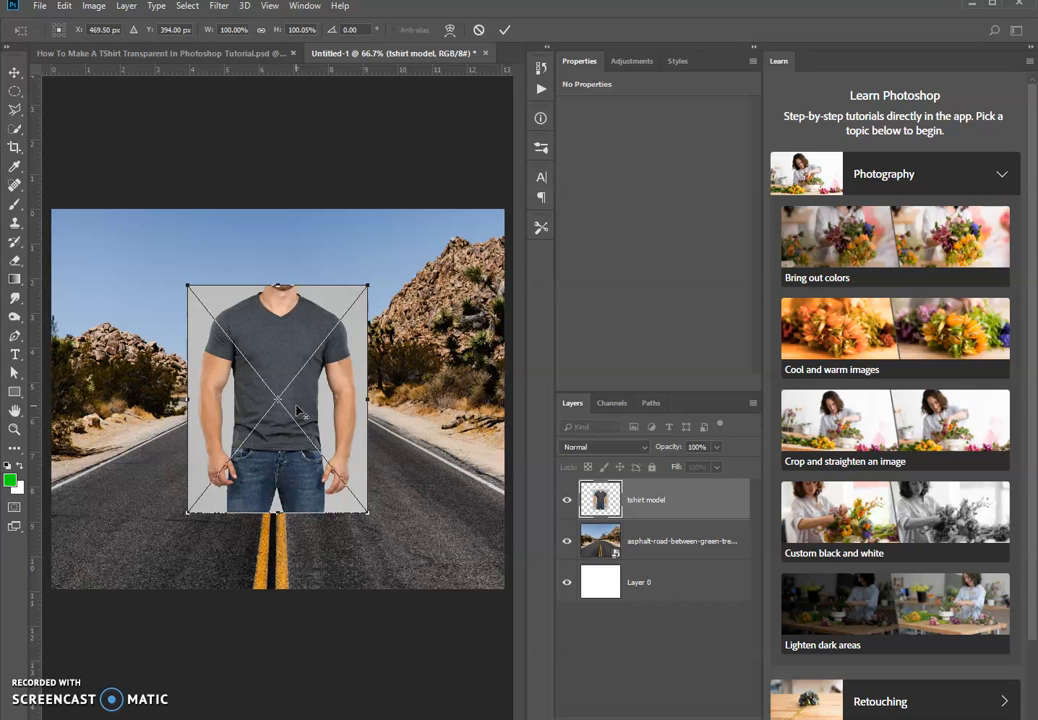
{"action": "left_click_drag", "start_coordinate": [367, 511], "coordinate": [454, 578]}
{"action": "key", "text": "Return"}
{"action": "key", "text": "b"}
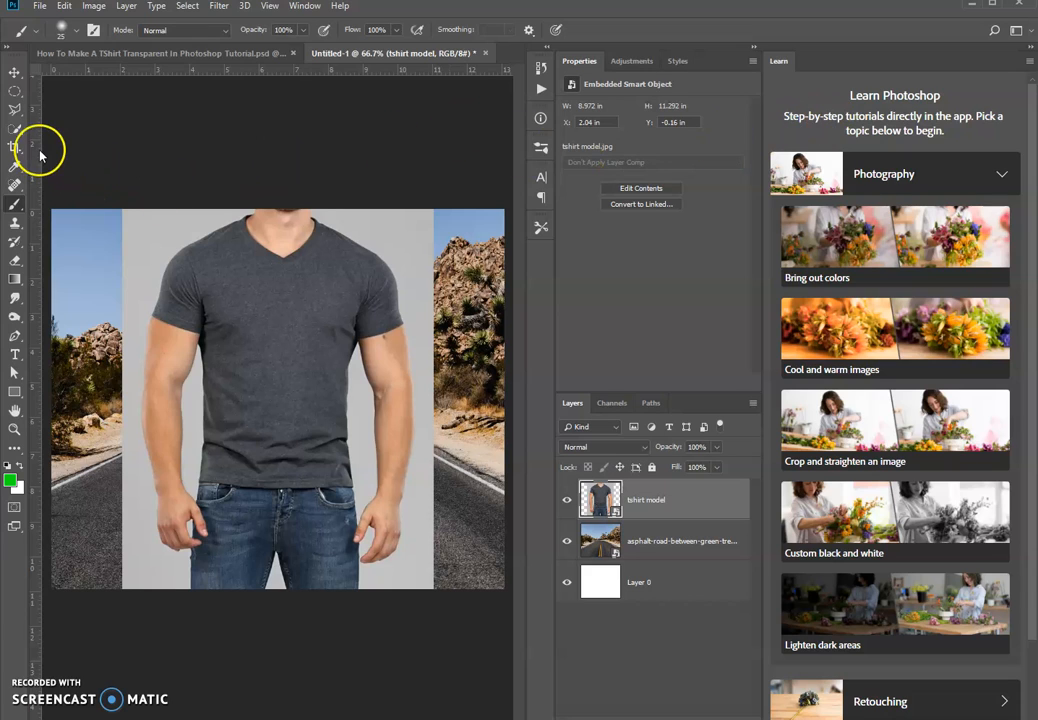
- Select all the grey backdrop areas around the model and between the arms and legs using the Magic Wand in add-to-selection mode
{"action": "left_click", "coordinate": [15, 128]}
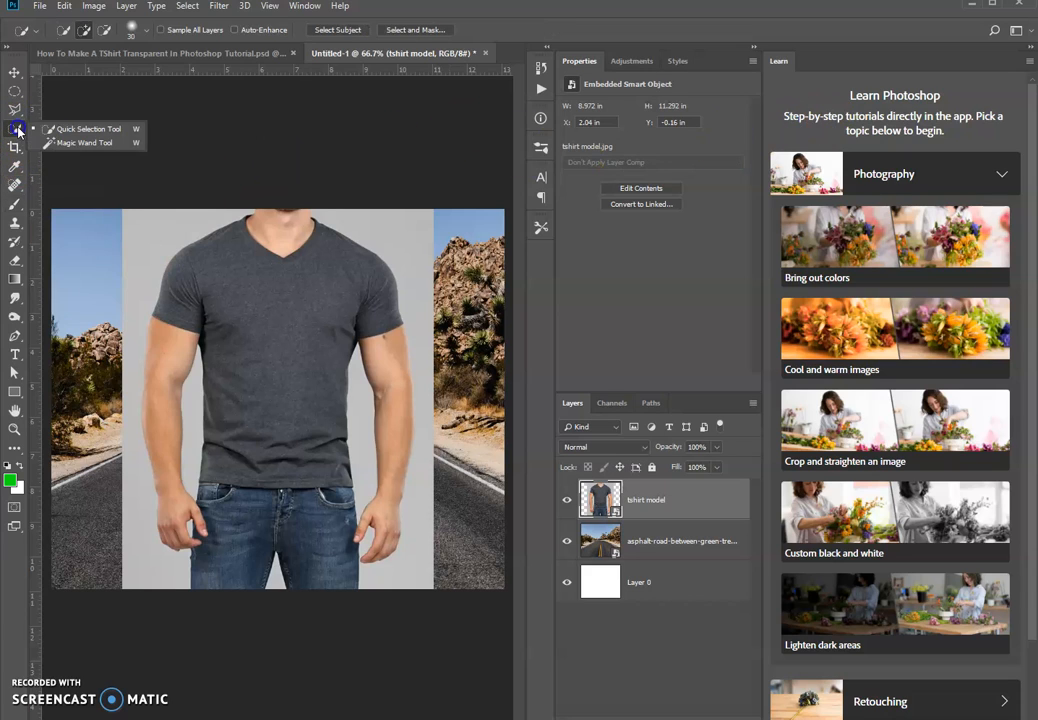
{"action": "left_click", "coordinate": [60, 143]}
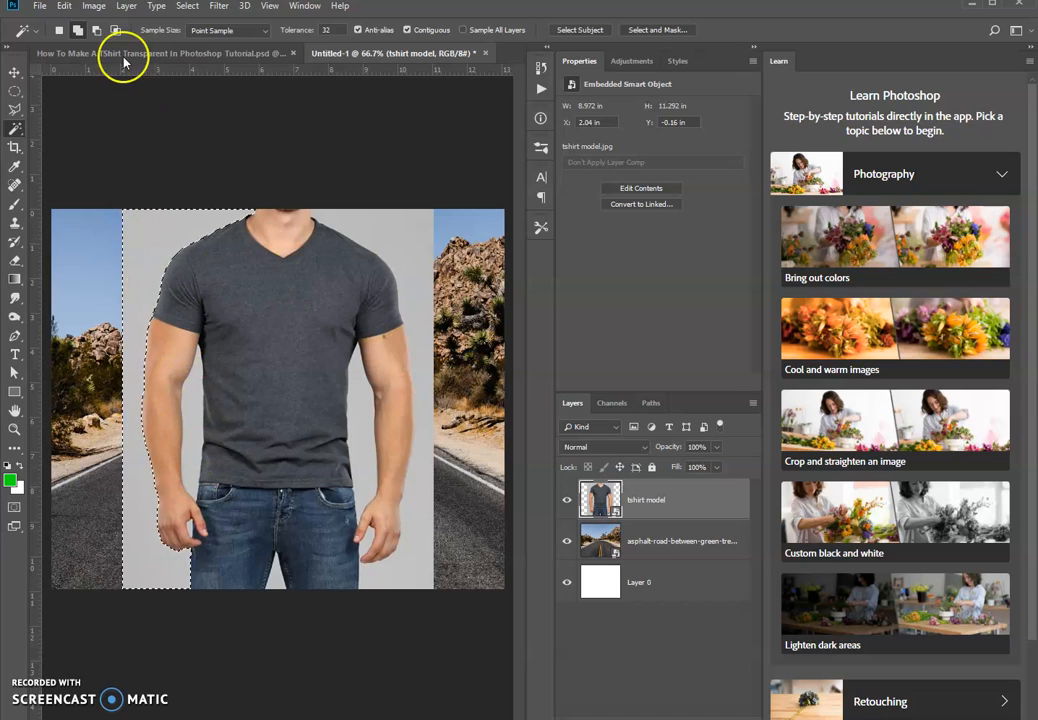
{"action": "left_click", "coordinate": [78, 31]}
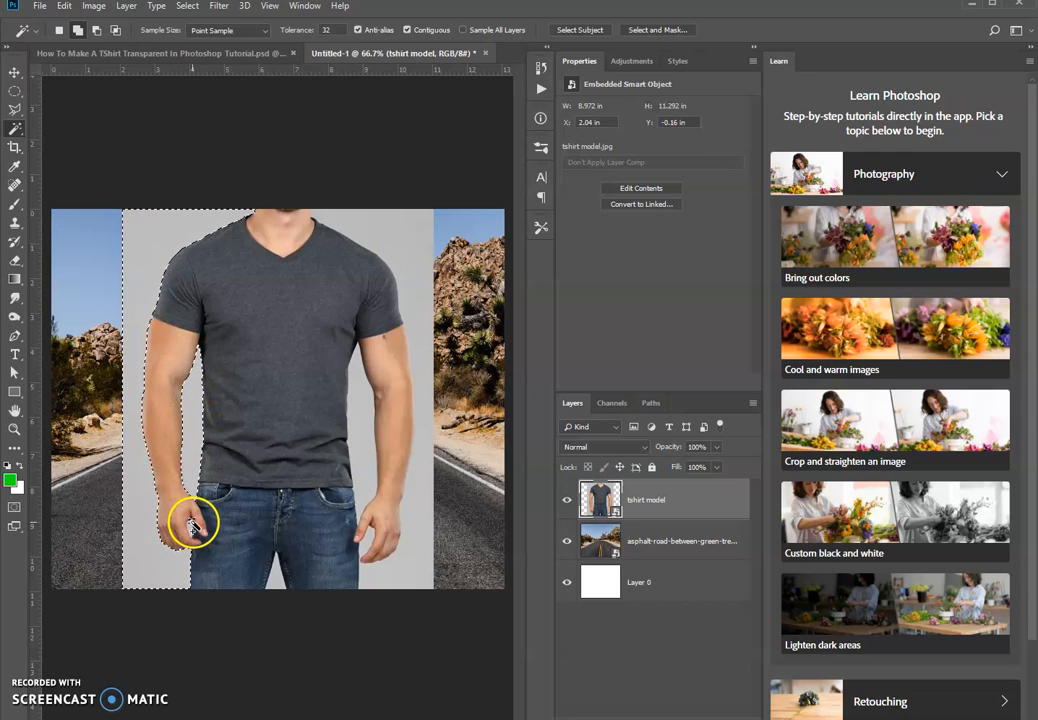
{"action": "left_click", "coordinate": [276, 579]}
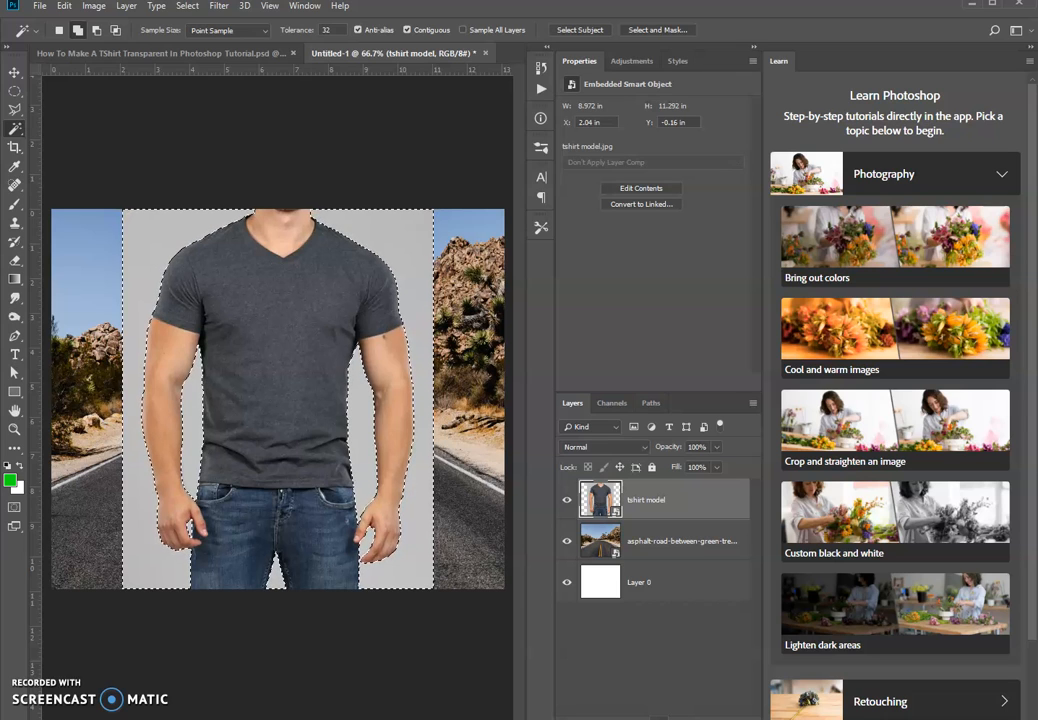
- Add a layer mask to the tshirt model layer from the selection and invert it to hide the grey backdrop
{"action": "left_click", "coordinate": [658, 718]}
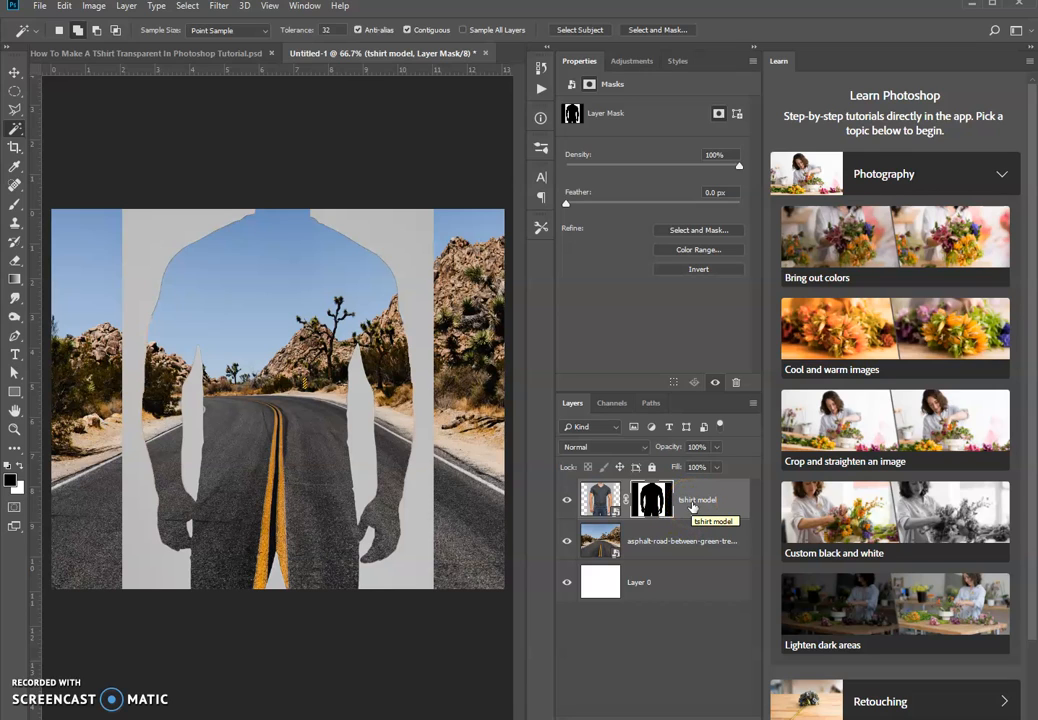
{"action": "left_click", "coordinate": [655, 499]}
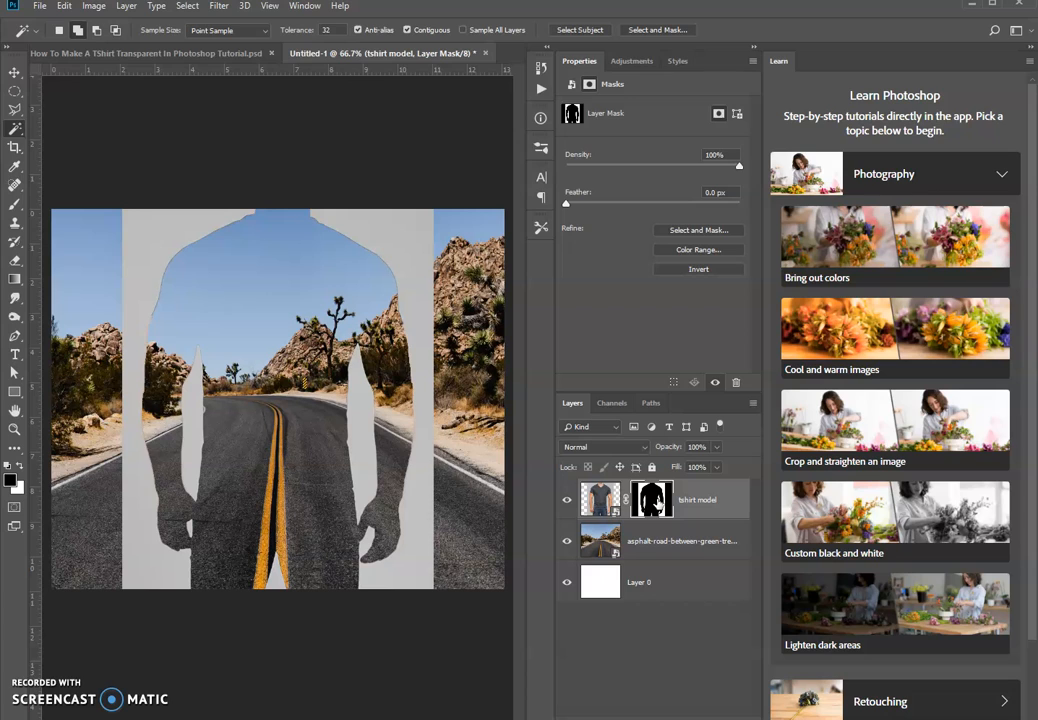
{"action": "key", "text": "ctrl+i"}
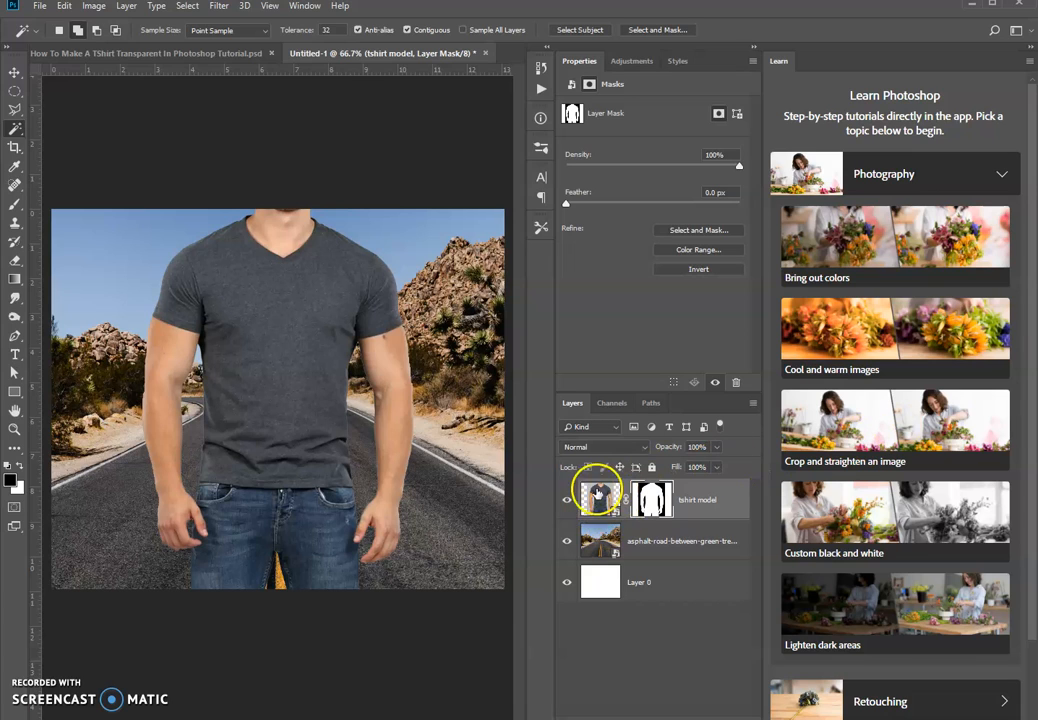
- Select the whole T-shirt on the tshirt model layer with the Quick Selection tool, then switch the tool to subtract mode
{"action": "left_click", "coordinate": [598, 495]}
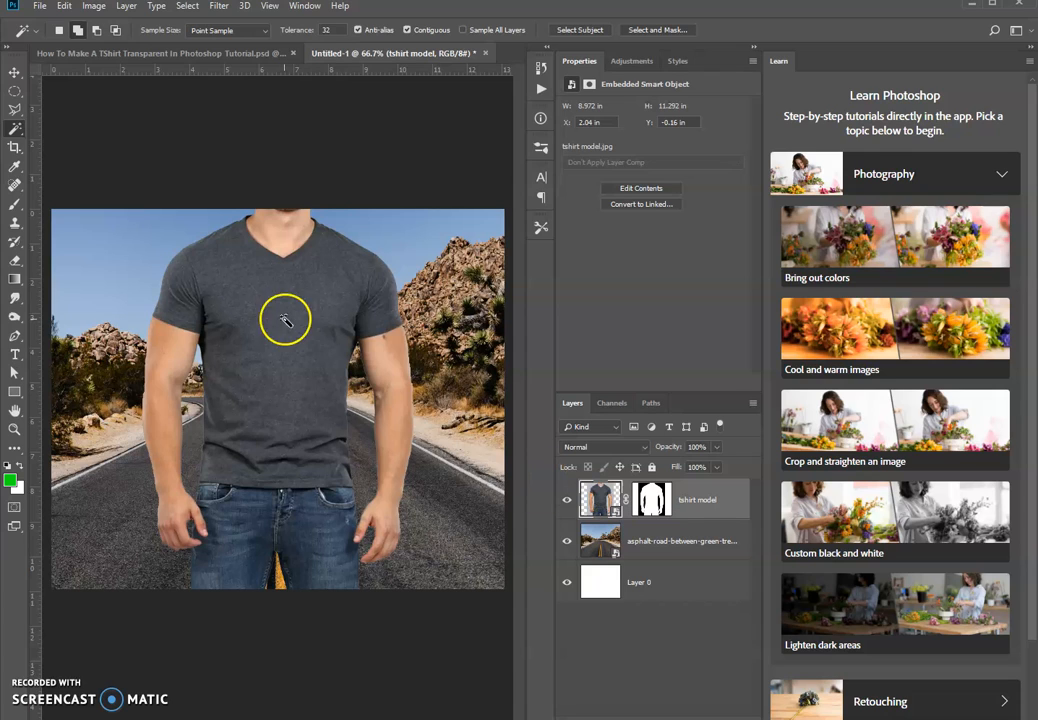
{"action": "left_click", "coordinate": [15, 128]}
{"action": "left_click", "coordinate": [78, 128]}
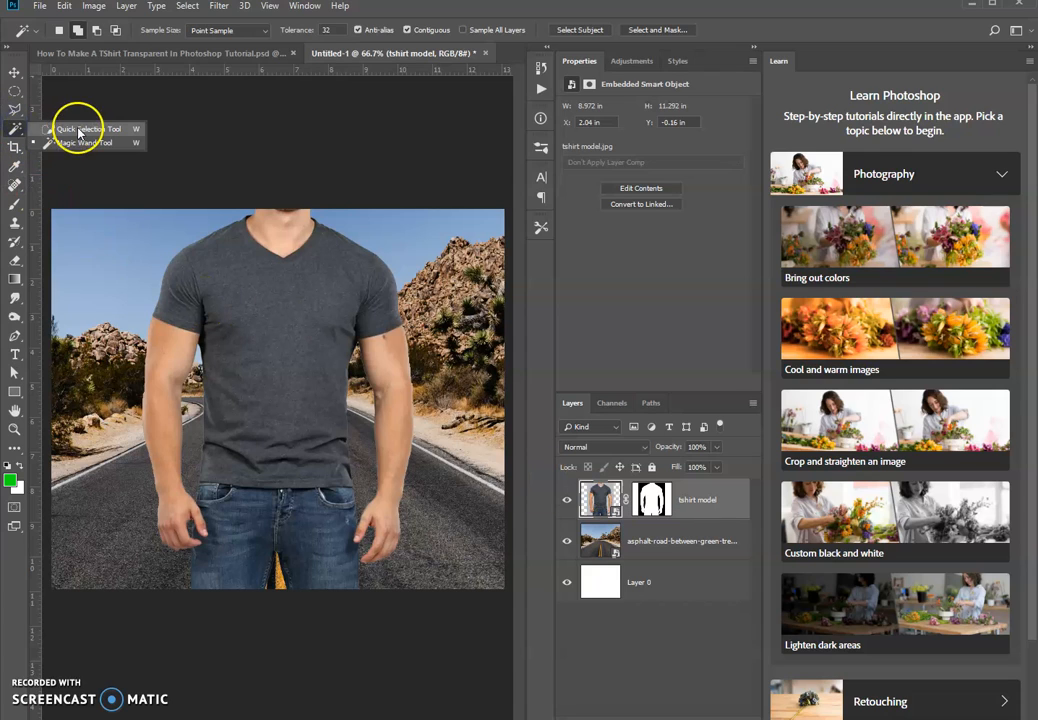
{"action": "left_click", "coordinate": [196, 198]}
{"action": "left_click", "coordinate": [259, 311]}
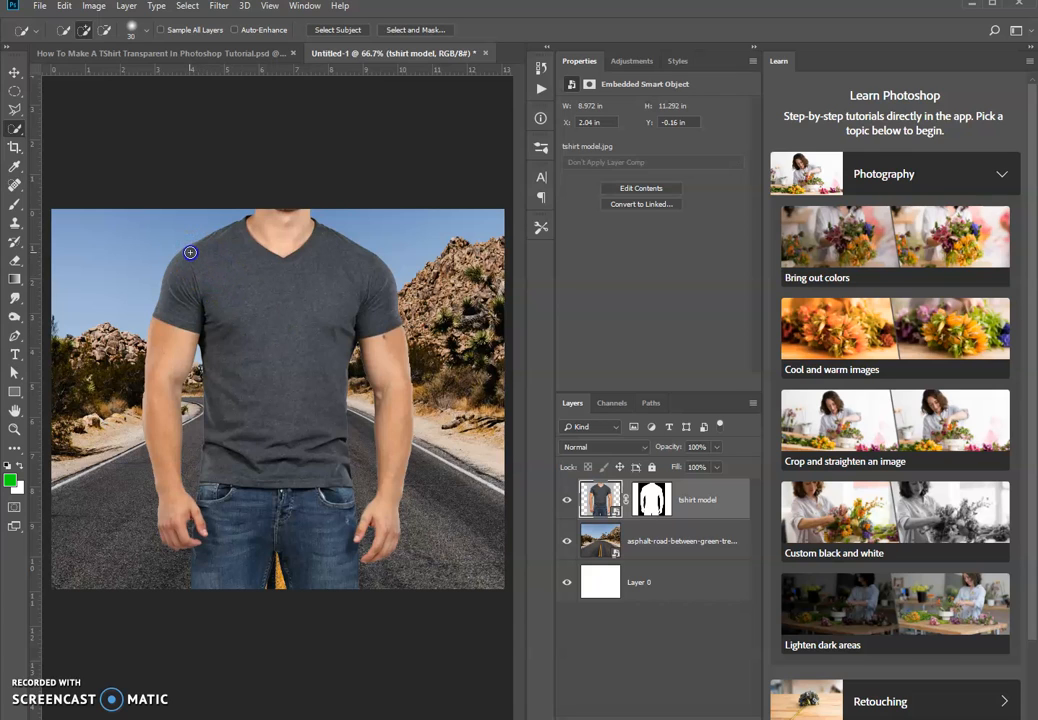
{"action": "mouse_move", "coordinate": [190, 253]}
{"action": "left_mouse_down"}
{"action": "mouse_move", "coordinate": [213, 296]}
{"action": "mouse_move", "coordinate": [263, 311]}
{"action": "mouse_move", "coordinate": [284, 363]}
{"action": "left_mouse_up"}
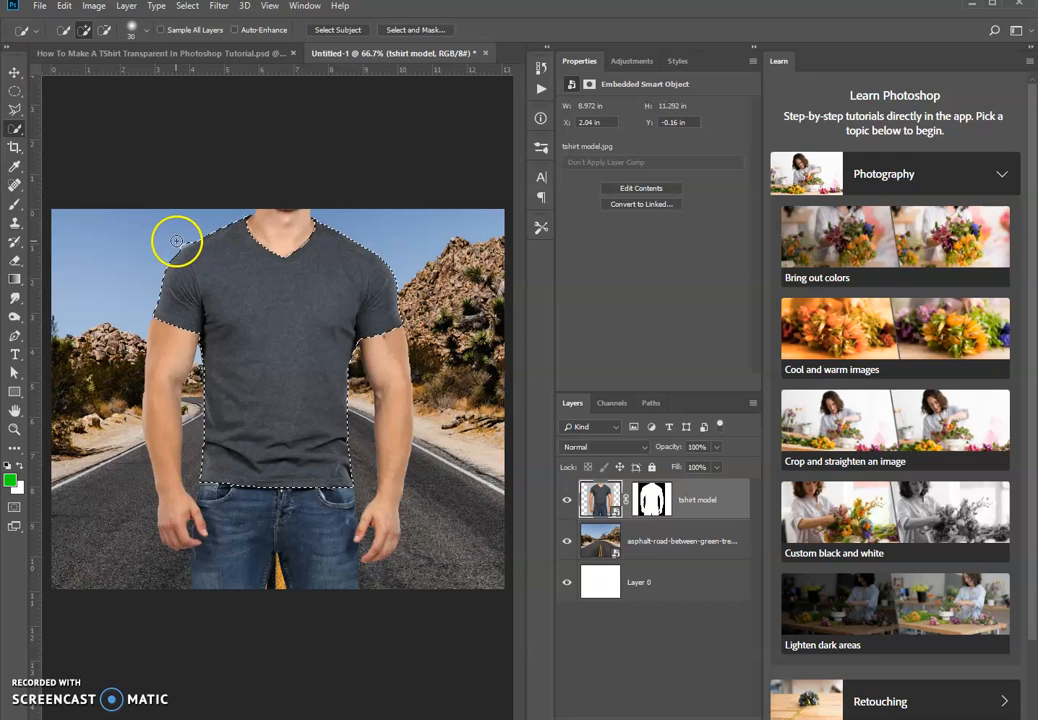
{"action": "left_click", "coordinate": [103, 29]}
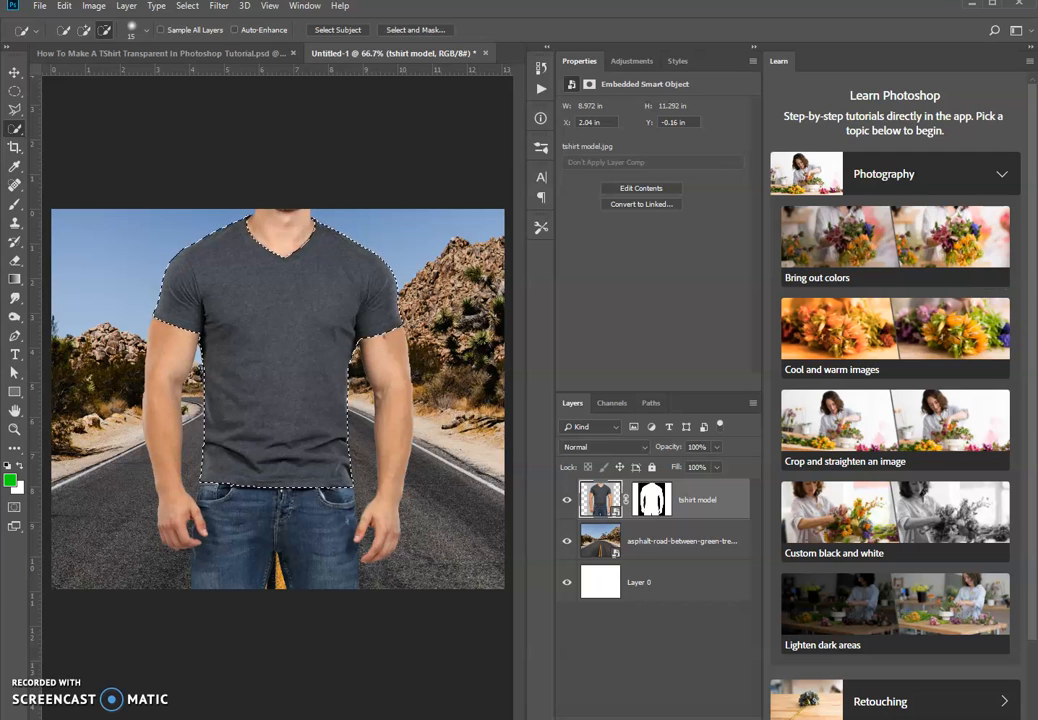
- Fill the T-shirt selection with black on the tshirt model layer's mask to hide the shirt
{"action": "left_click", "coordinate": [652, 499]}
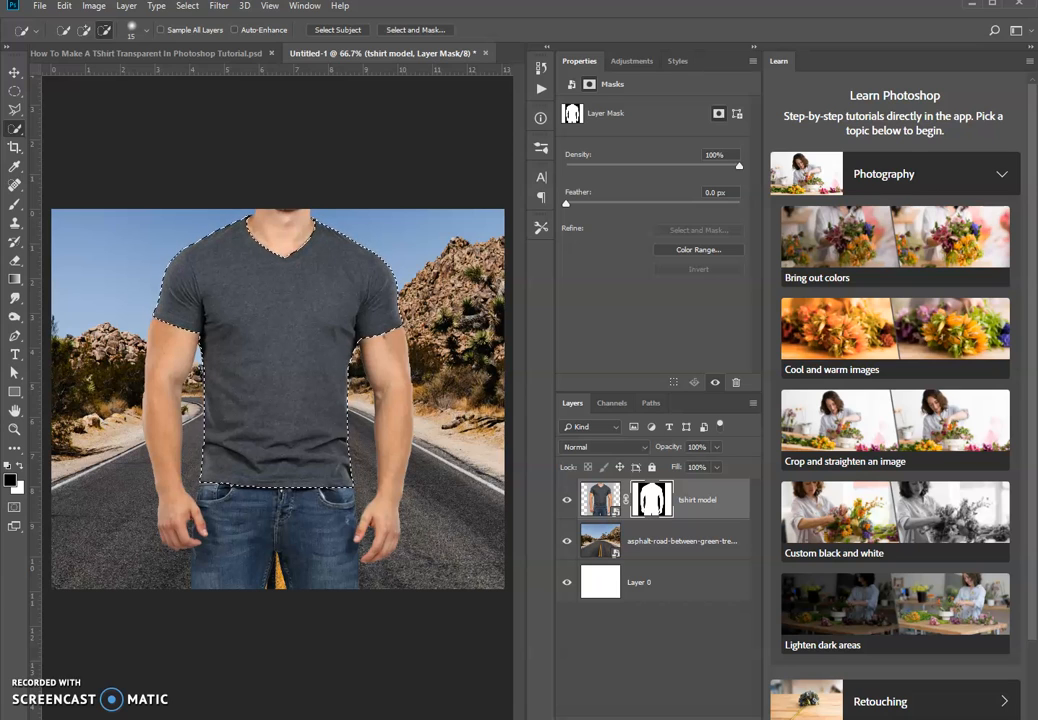
{"action": "key", "text": "ctrl+d"}
{"action": "key", "text": "ctrl+shift+d"}
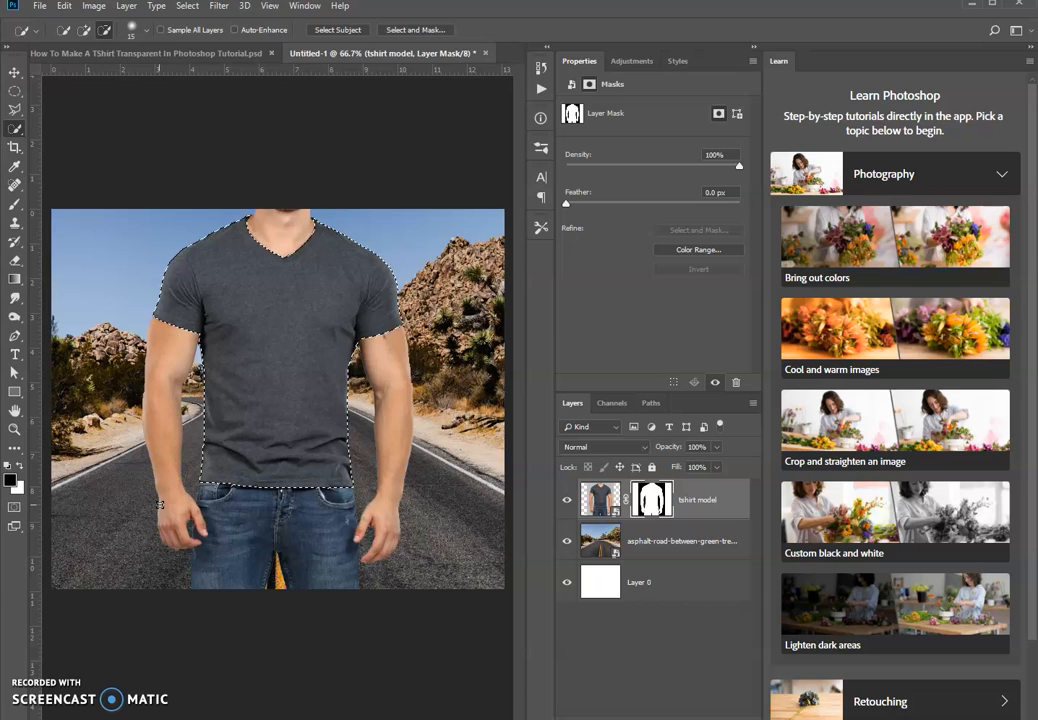
{"action": "key", "text": "alt+BackSpace"}
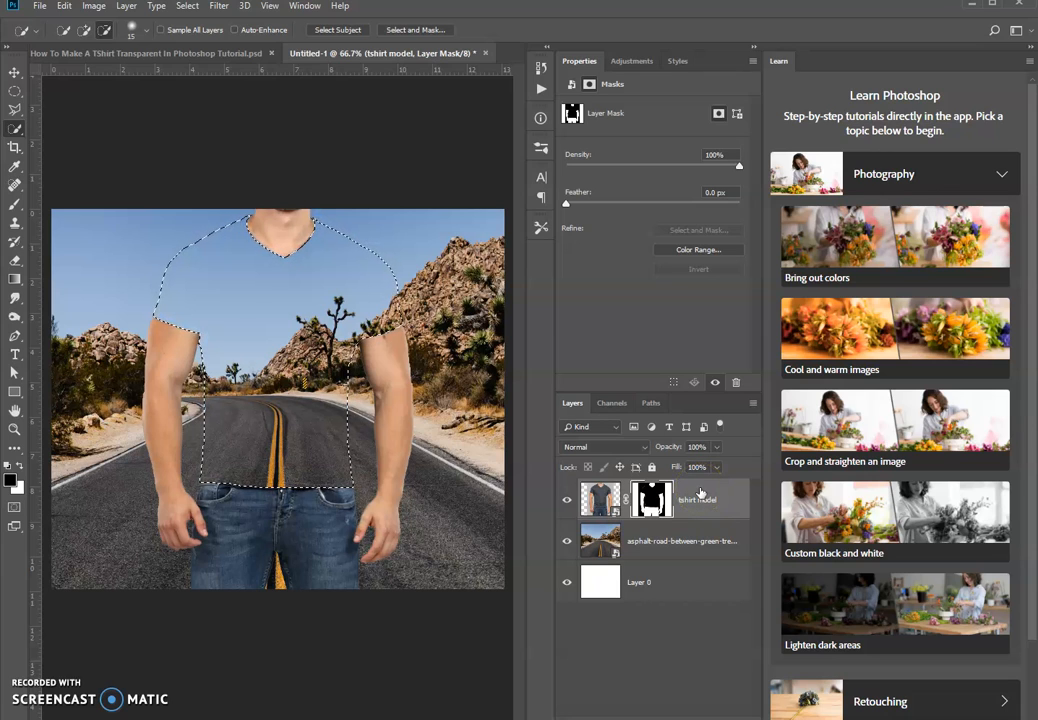
- Copy the selected T-shirt from the tshirt model layer's image onto its own new layer
{"action": "key", "text": "ctrl+j"}
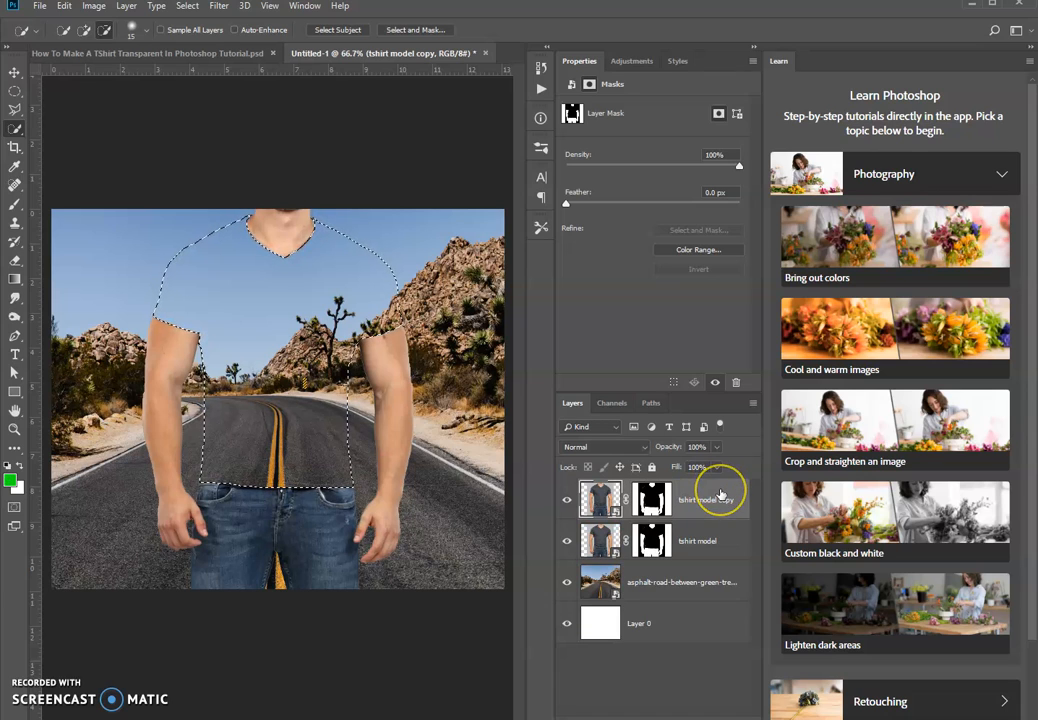
{"action": "key", "text": "ctrl+e"}
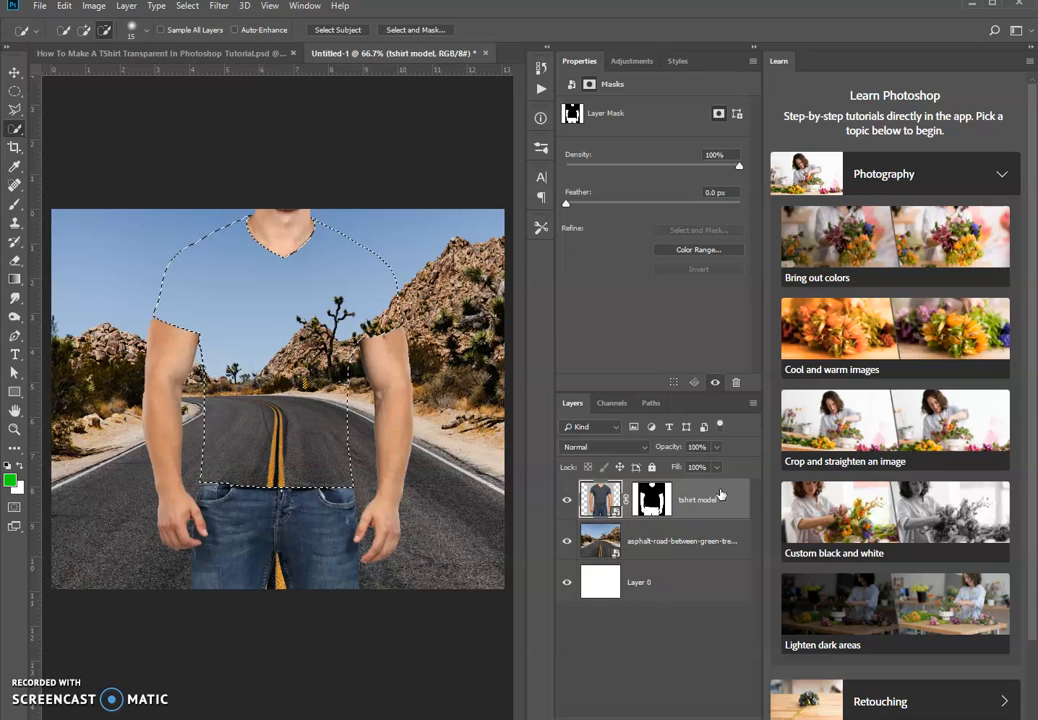
{"action": "left_click", "coordinate": [605, 496]}
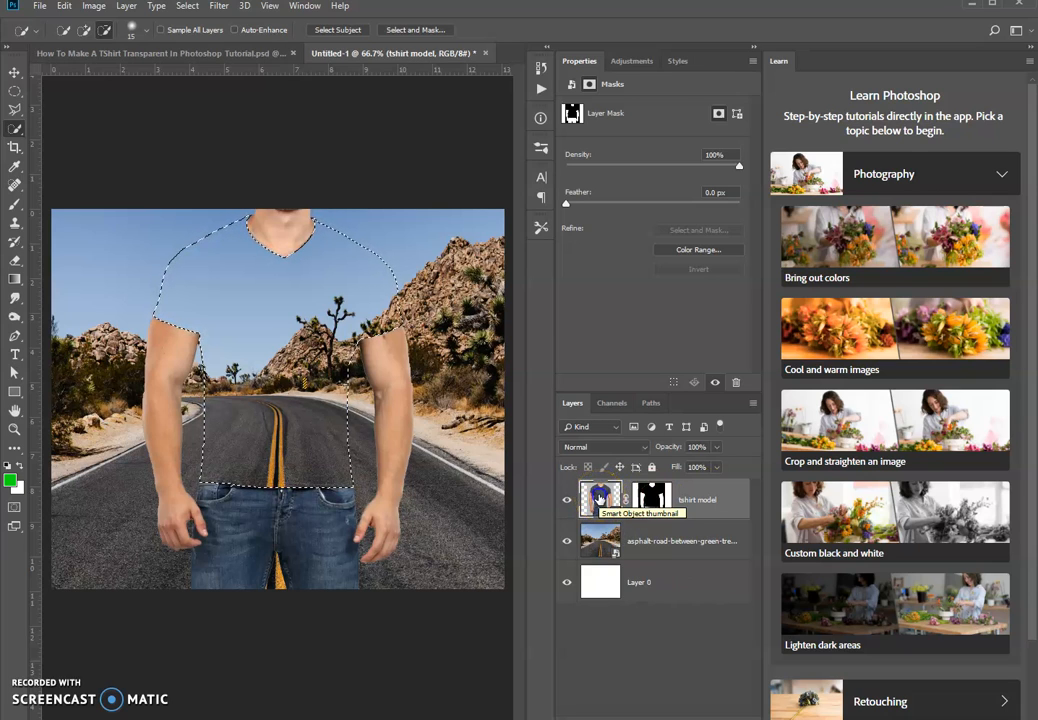
{"action": "left_click", "coordinate": [601, 498]}
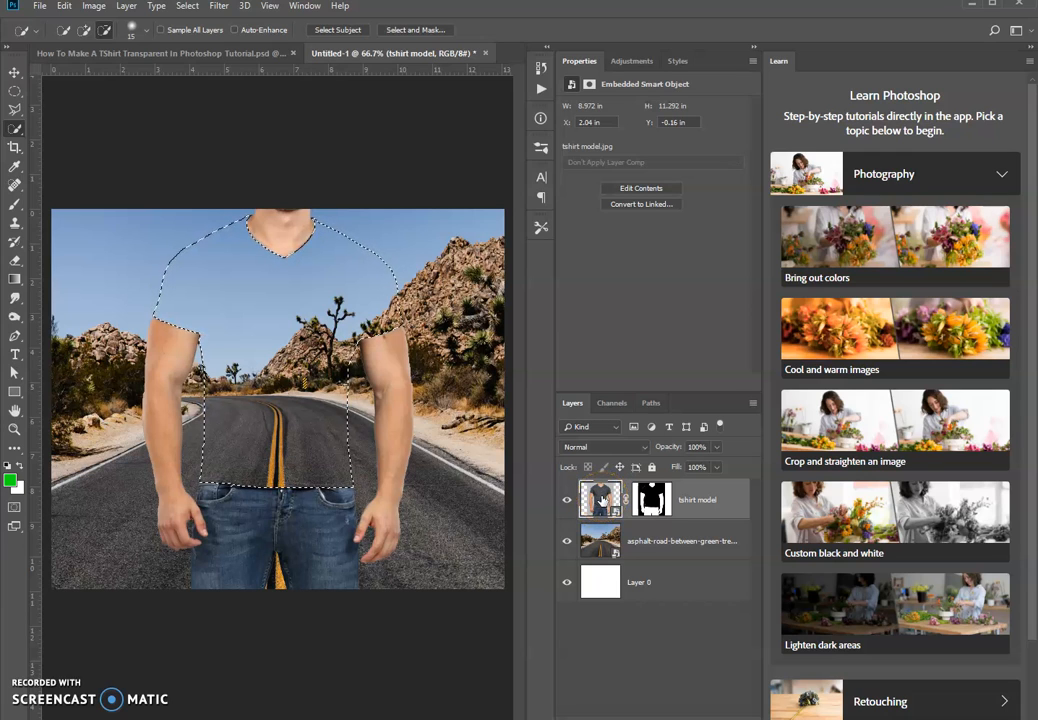
{"action": "key", "text": "ctrl+j"}
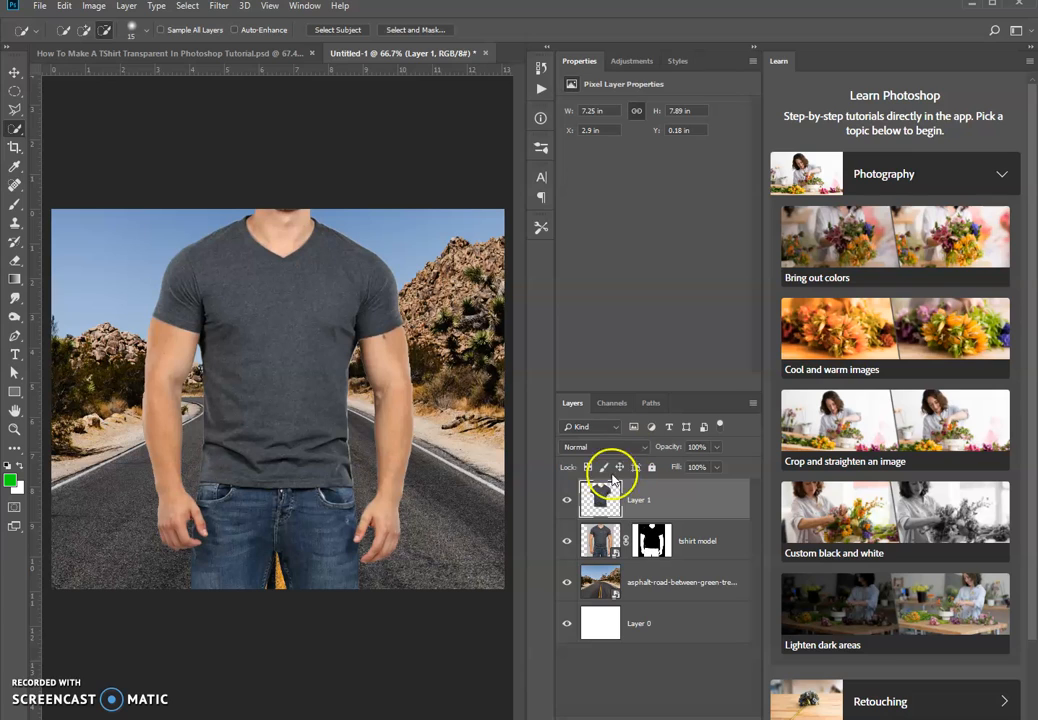
- Hide Layer 1, the T-shirt copy, to expose the leftover shirt edges underneath
{"action": "left_click", "coordinate": [607, 497]}
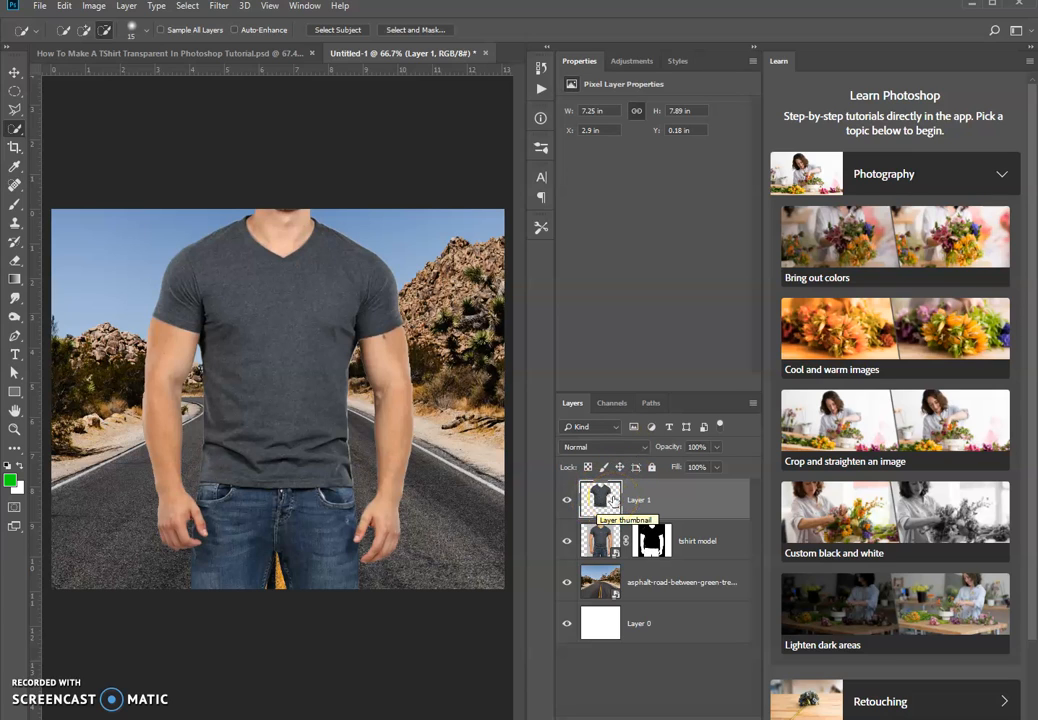
{"action": "left_click", "coordinate": [566, 500]}
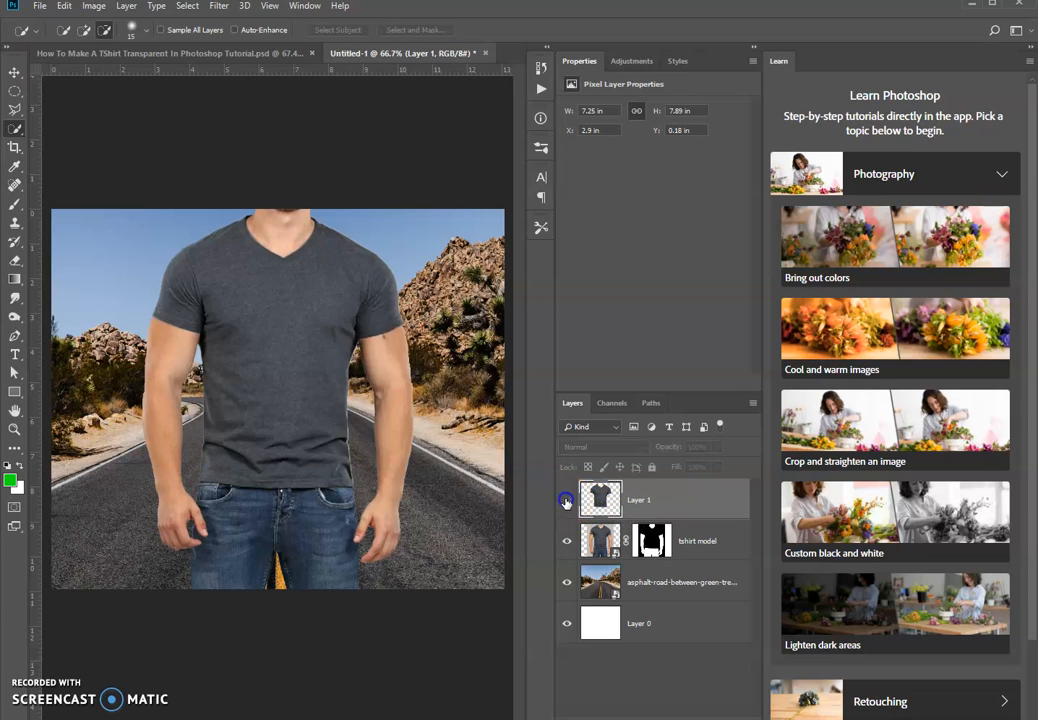
{"action": "left_click", "coordinate": [344, 347]}
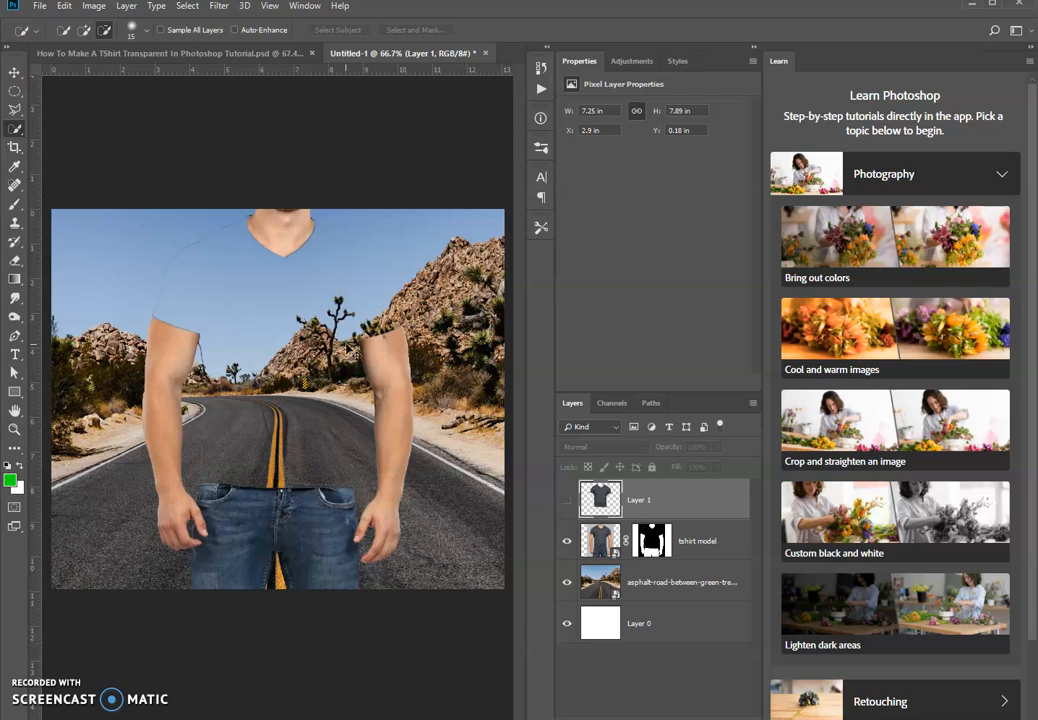
{"action": "key", "text": "ctrl+plus"}
{"action": "left_click", "coordinate": [272, 223]}
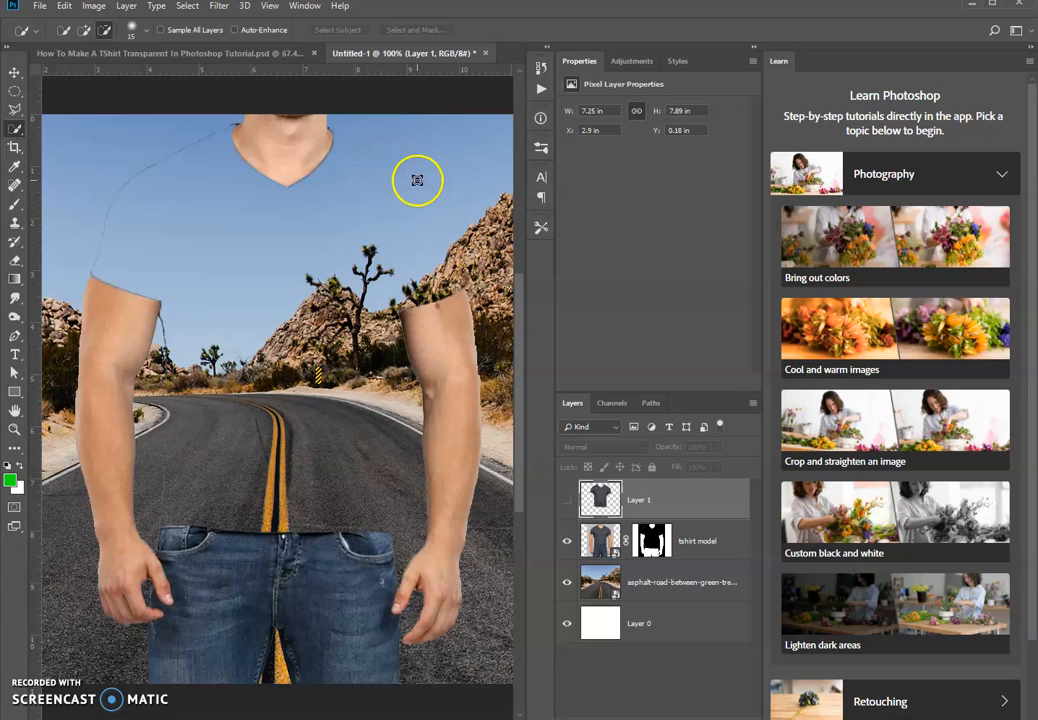
- Paint black with a size 25 brush on the tshirt model layer's mask over the leftover shirt edges and specks around the sleeves and torso
{"action": "left_click", "coordinate": [15, 203]}
{"action": "left_click", "coordinate": [58, 206]}
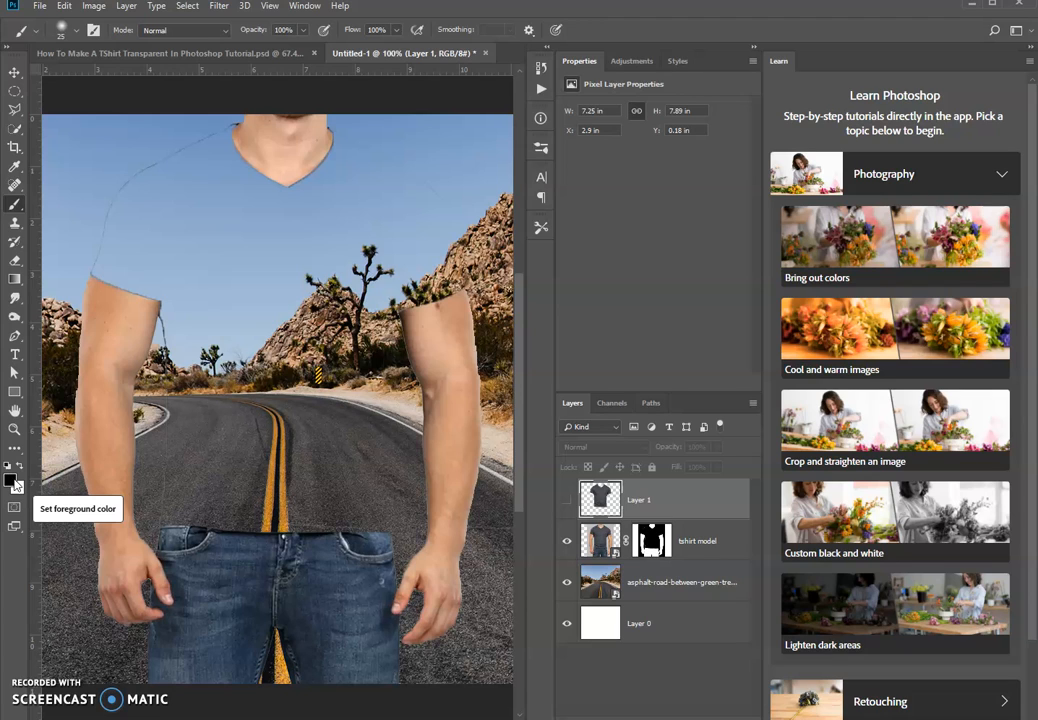
{"action": "left_click", "coordinate": [17, 486]}
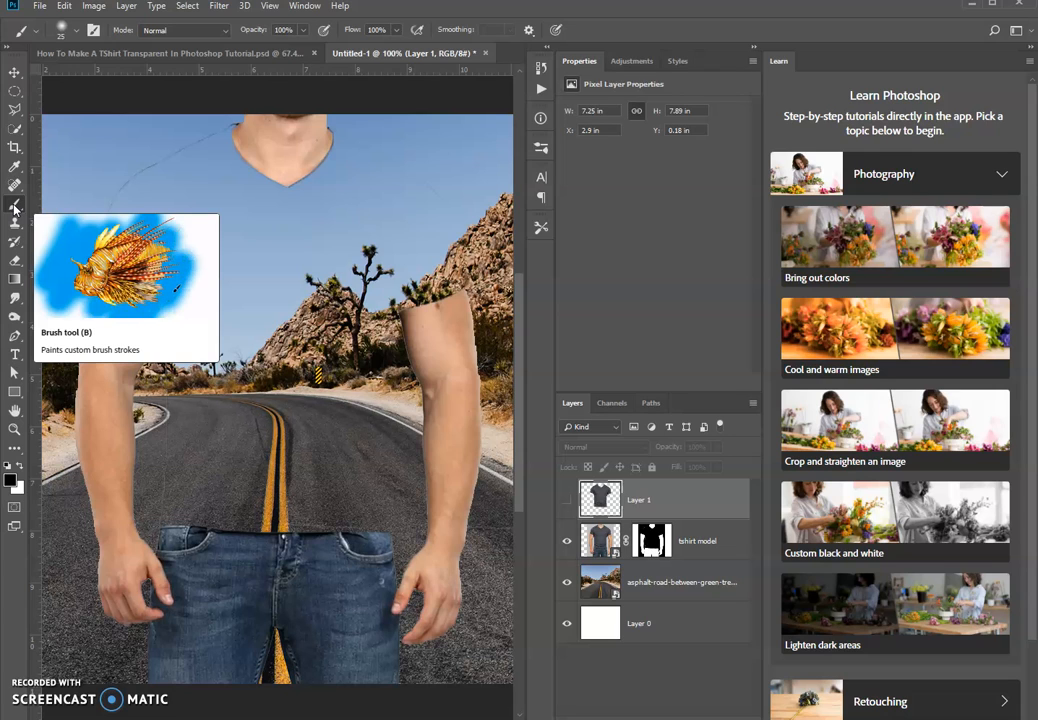
{"action": "left_click", "coordinate": [316, 117]}
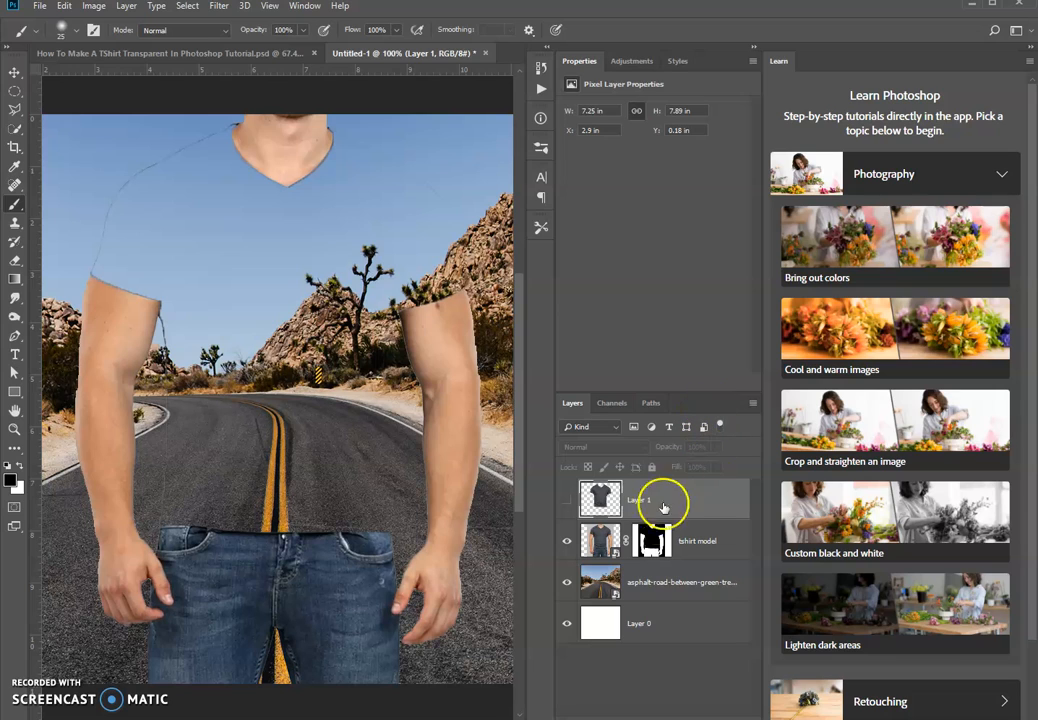
{"action": "left_click", "coordinate": [633, 525]}
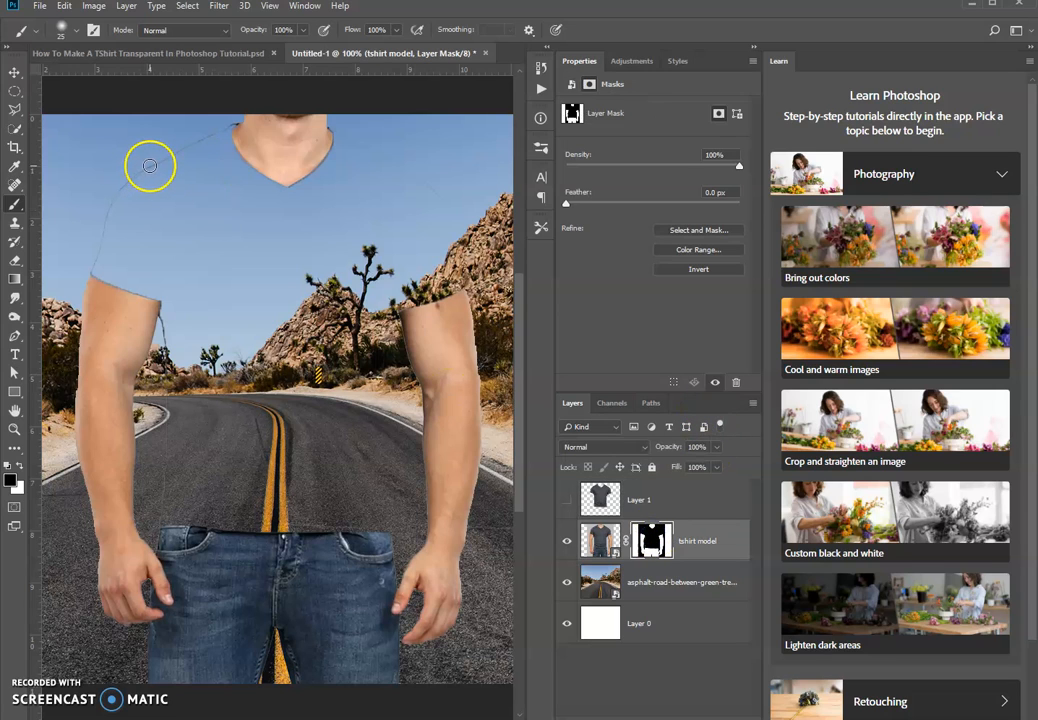
{"action": "mouse_move", "coordinate": [151, 165]}
{"action": "left_mouse_down"}
{"action": "mouse_move", "coordinate": [233, 121]}
{"action": "mouse_move", "coordinate": [137, 176]}
{"action": "mouse_move", "coordinate": [106, 211]}
{"action": "mouse_move", "coordinate": [130, 195]}
{"action": "mouse_move", "coordinate": [85, 271]}
{"action": "left_mouse_up"}
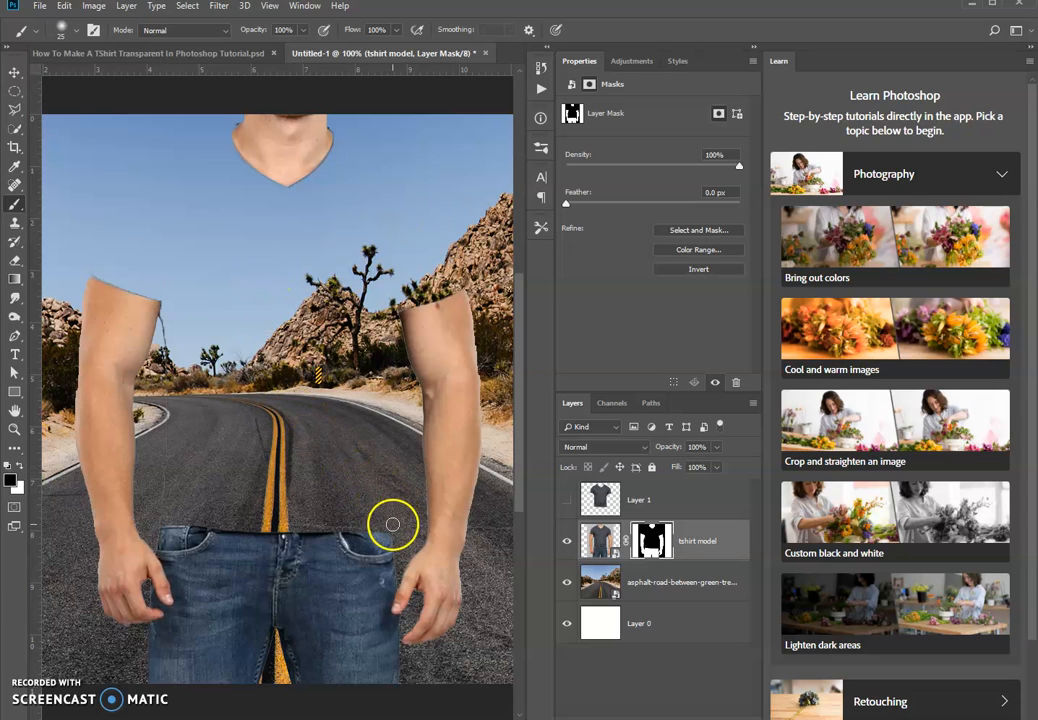
{"action": "left_click_drag", "start_coordinate": [384, 401], "coordinate": [376, 317]}
{"action": "left_click_drag", "start_coordinate": [298, 392], "coordinate": [297, 381]}
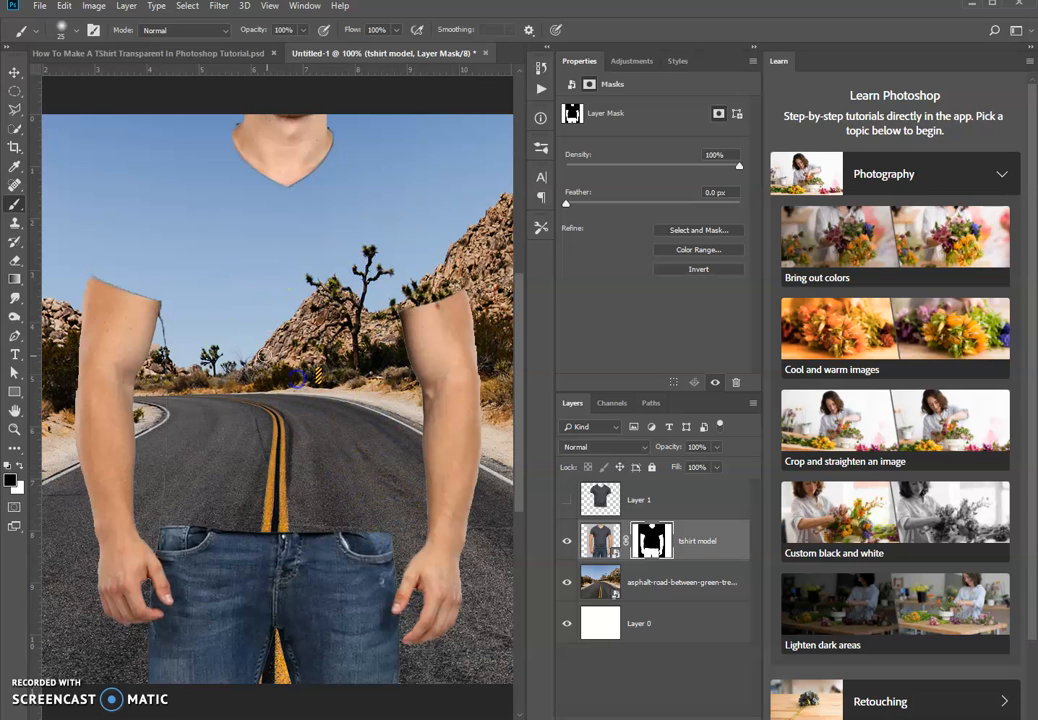
{"action": "left_click_drag", "start_coordinate": [168, 319], "coordinate": [164, 318]}
{"action": "left_click", "coordinate": [227, 498]}
{"action": "left_click", "coordinate": [331, 496]}
{"action": "left_click", "coordinate": [344, 400]}
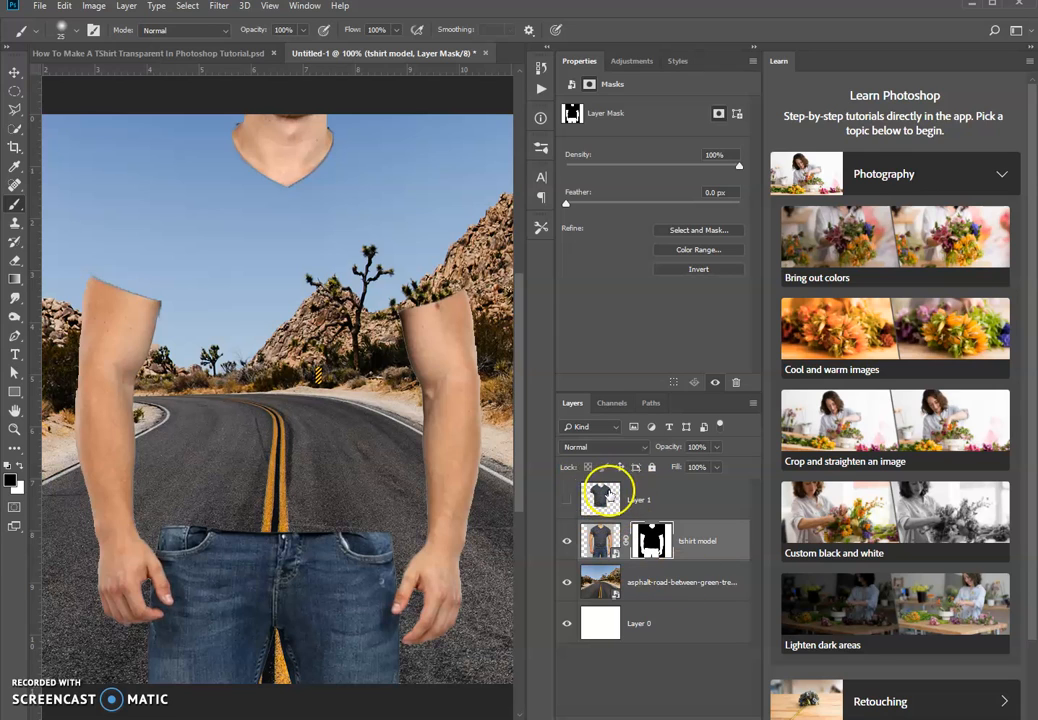
- Show Layer 1, the T-shirt copy, again and set its blend mode to Overlay at 34% opacity
{"action": "left_click", "coordinate": [567, 500]}
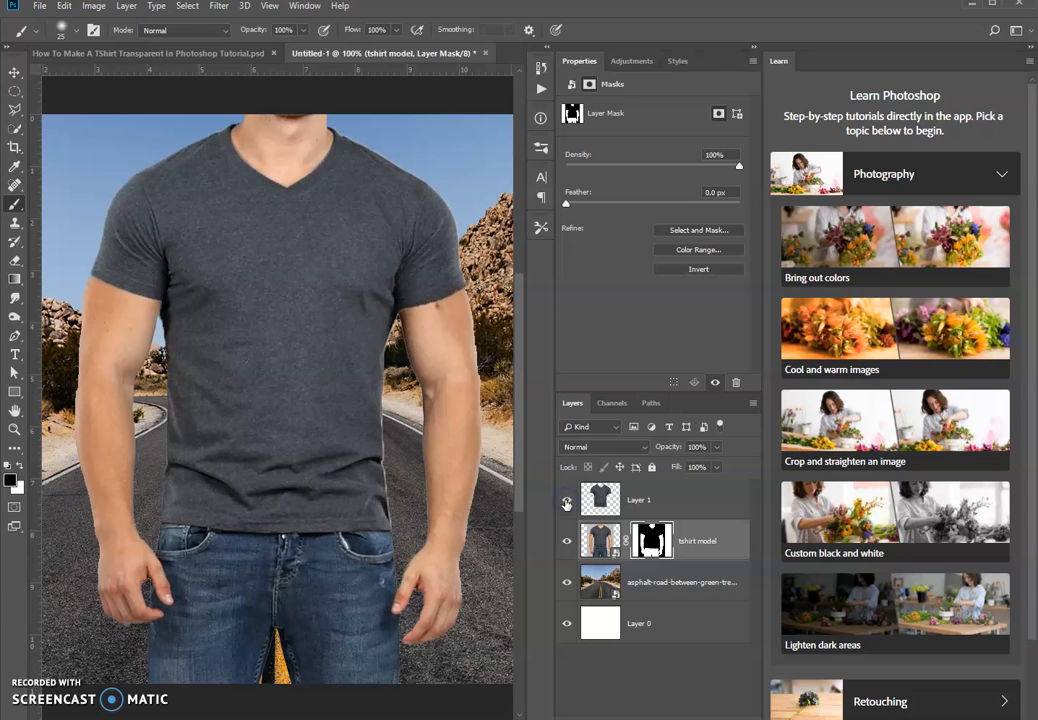
{"action": "left_click", "coordinate": [610, 500]}
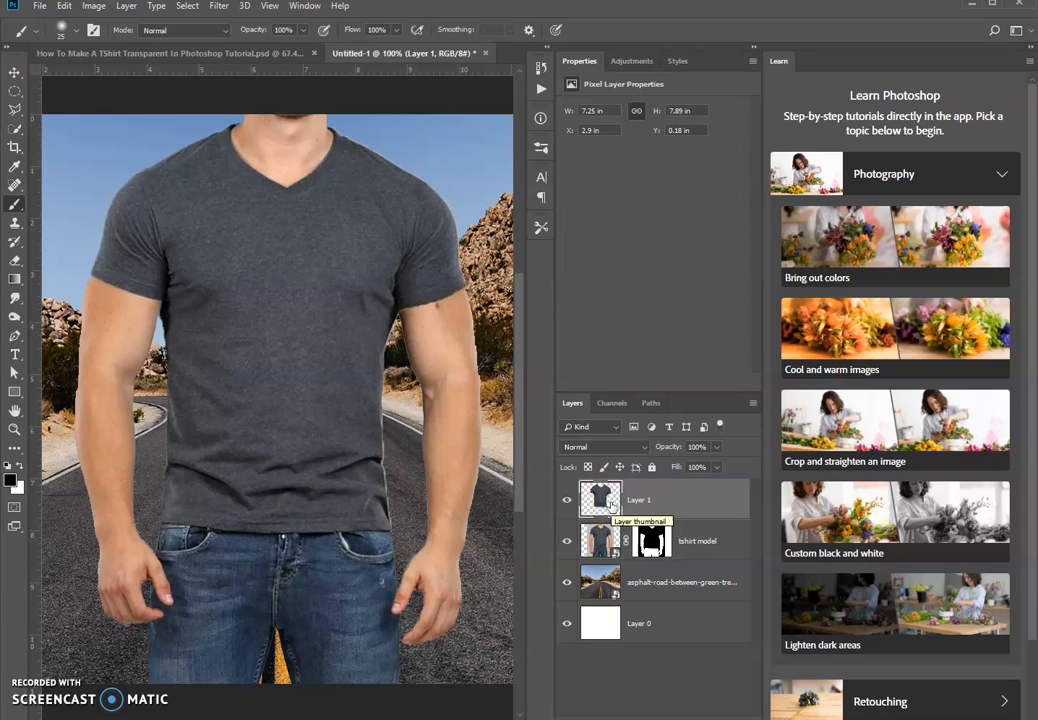
{"action": "left_click", "coordinate": [644, 448]}
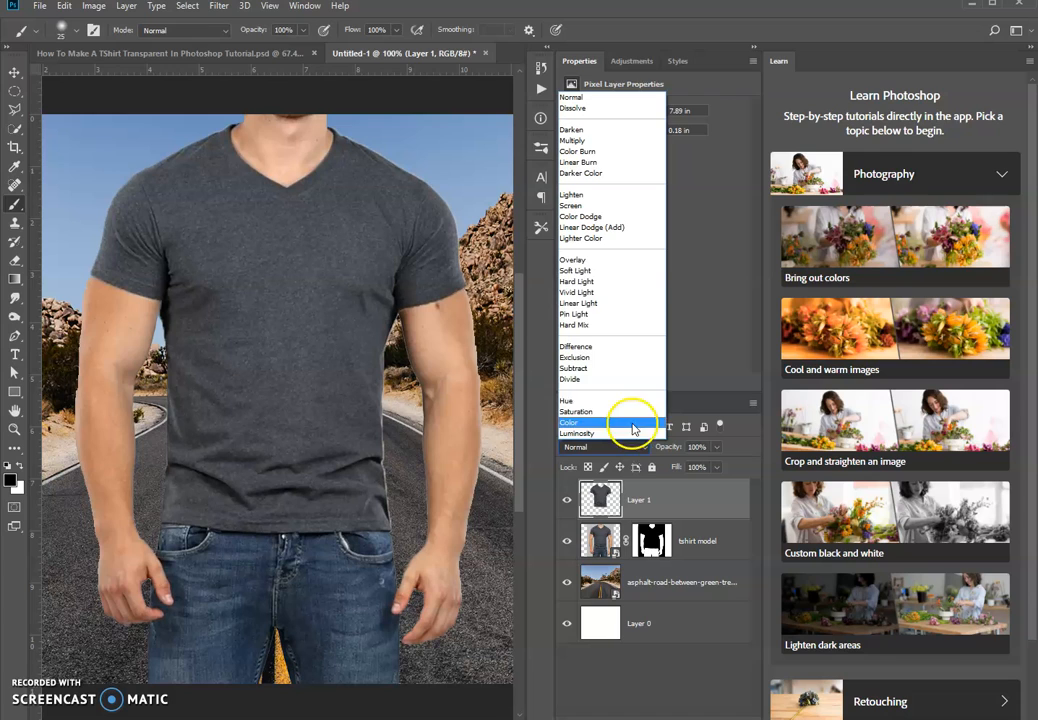
{"action": "left_click", "coordinate": [595, 261]}
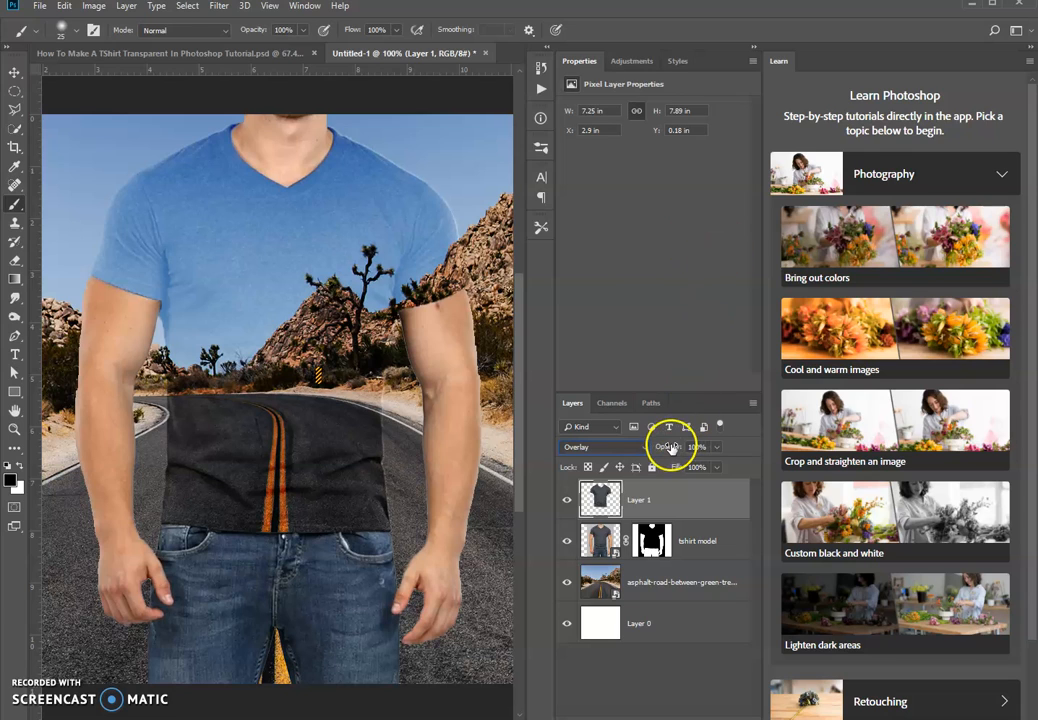
{"action": "left_click_drag", "start_coordinate": [670, 446], "coordinate": [623, 452]}
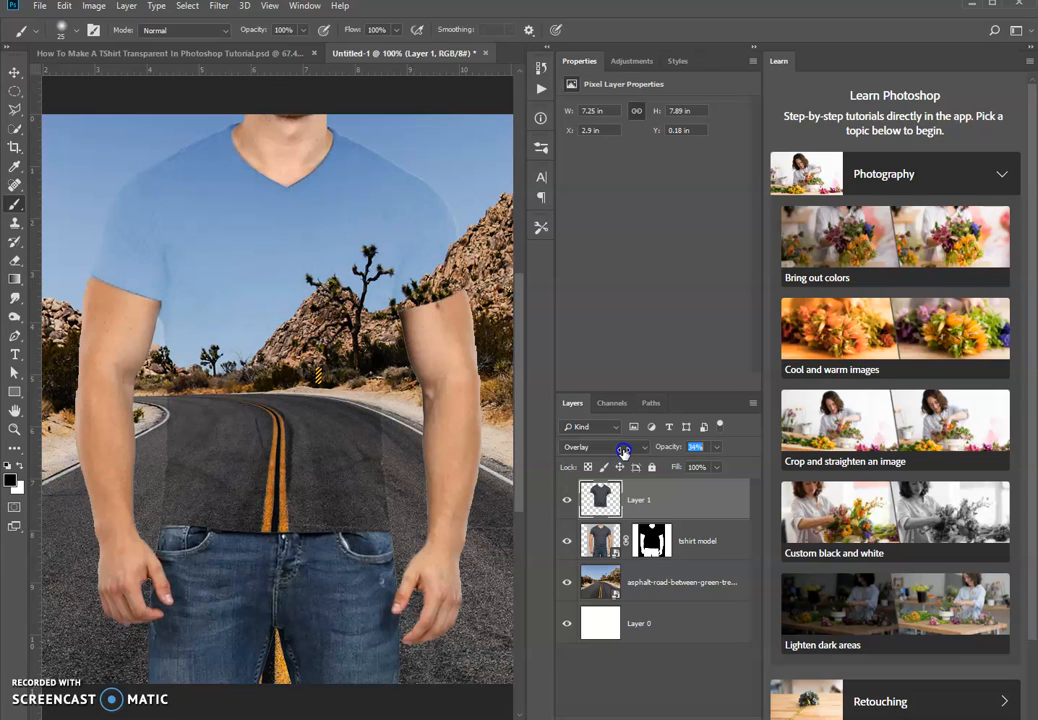
{"action": "left_click_drag", "start_coordinate": [623, 452], "coordinate": [624, 452]}
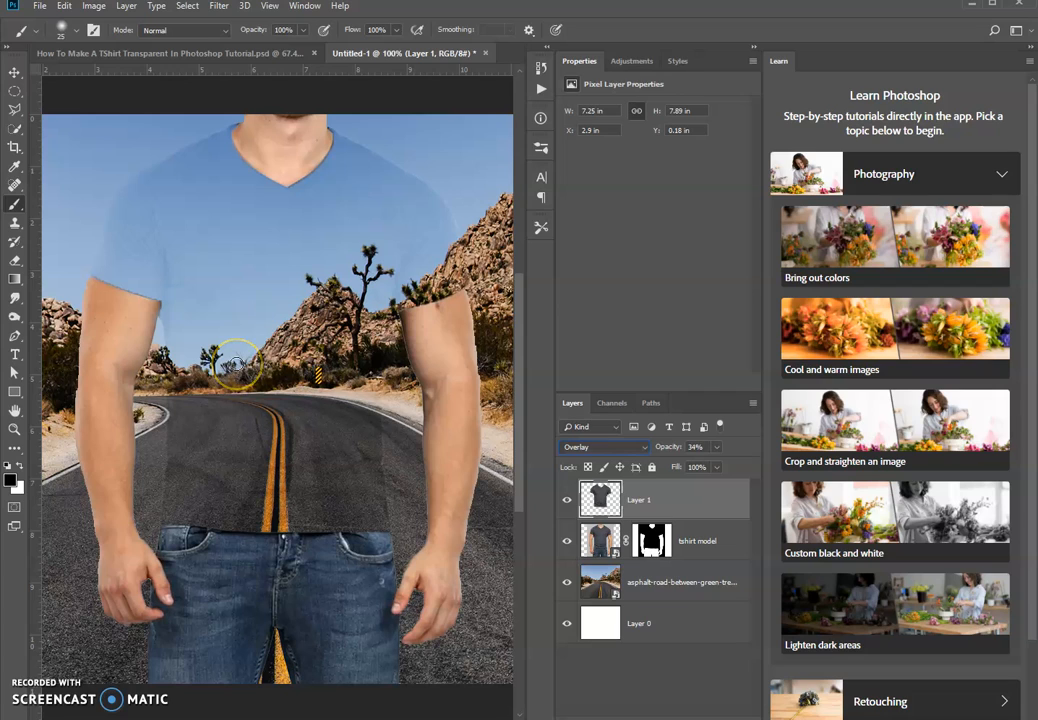